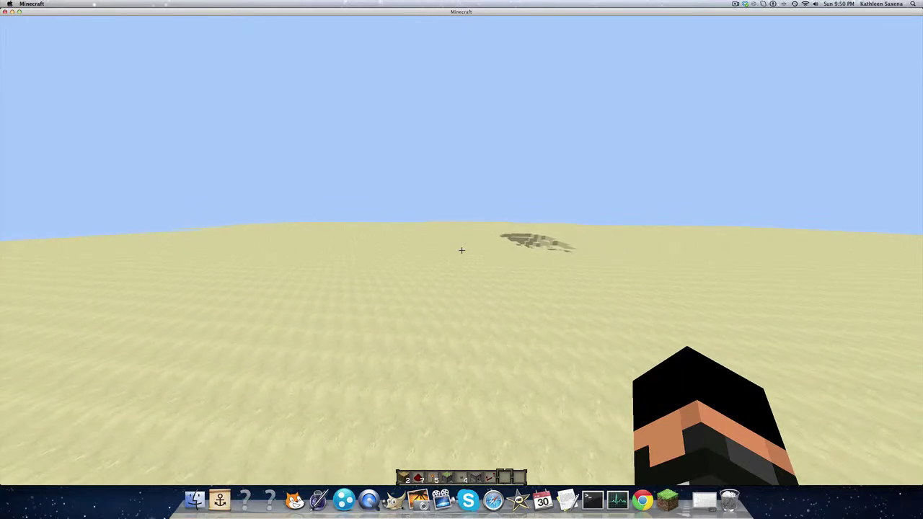
key("w")
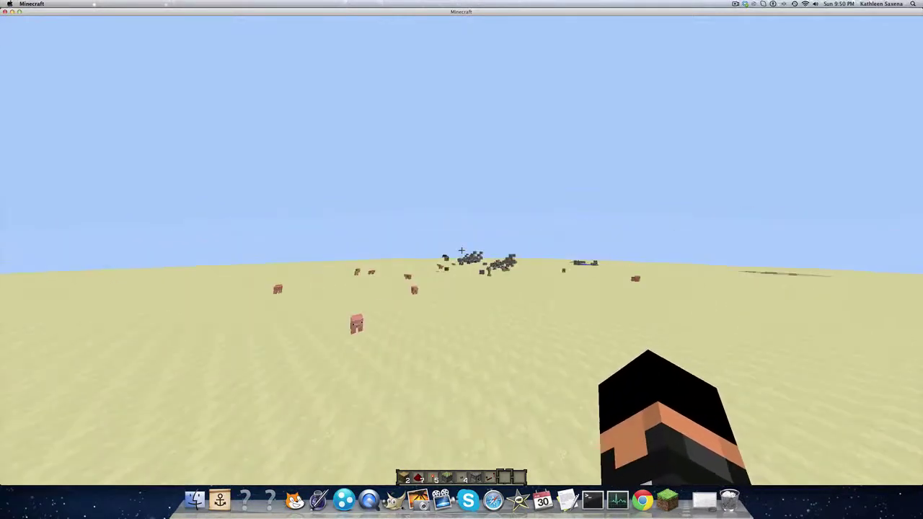
left_click(461, 251)
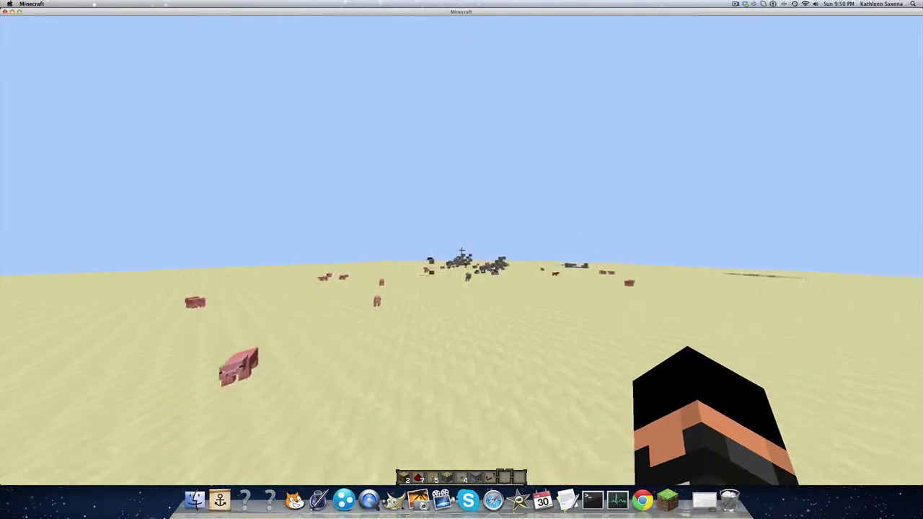
key("w")
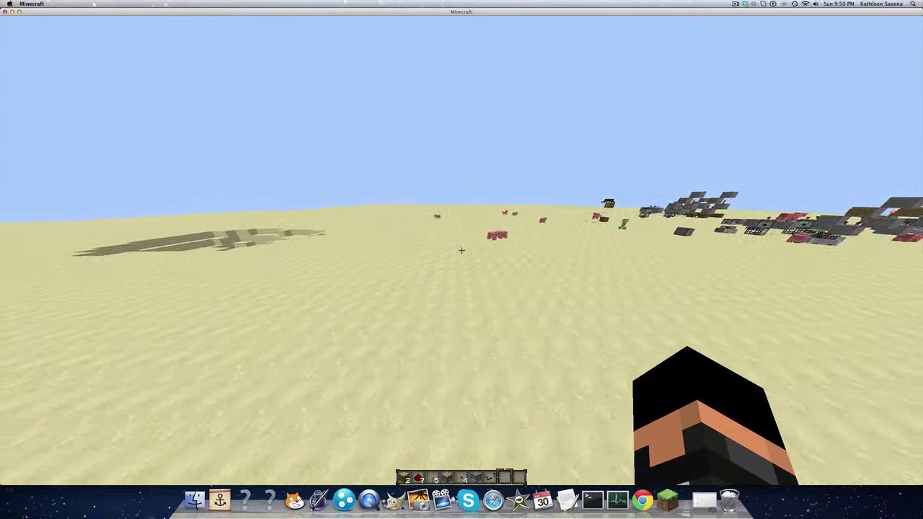
key("s")
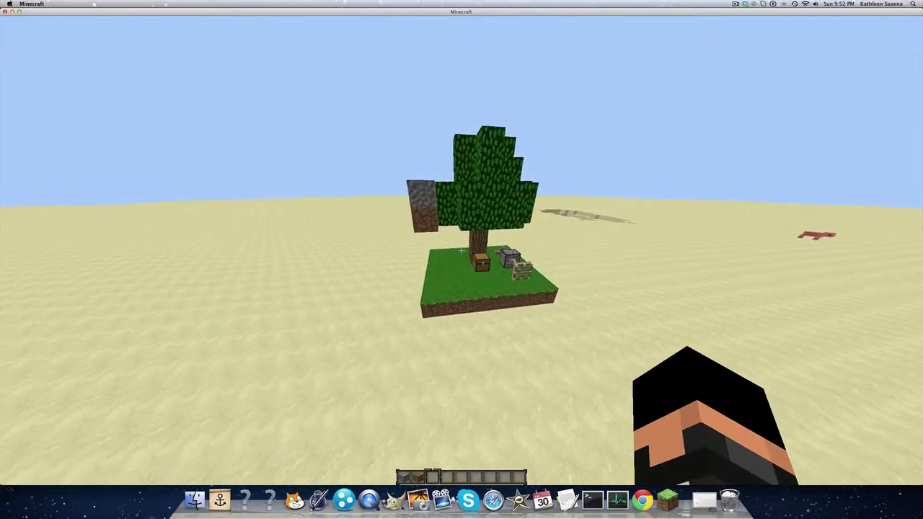
Step: Fly around the tree on the grass platform to examine its attached blocks, chest, piston and lever
key("w")
key("d")
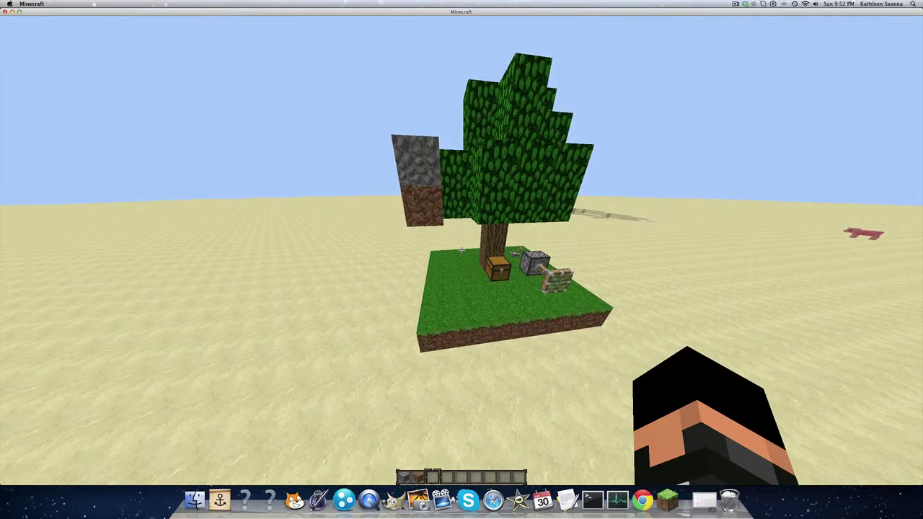
key("w")
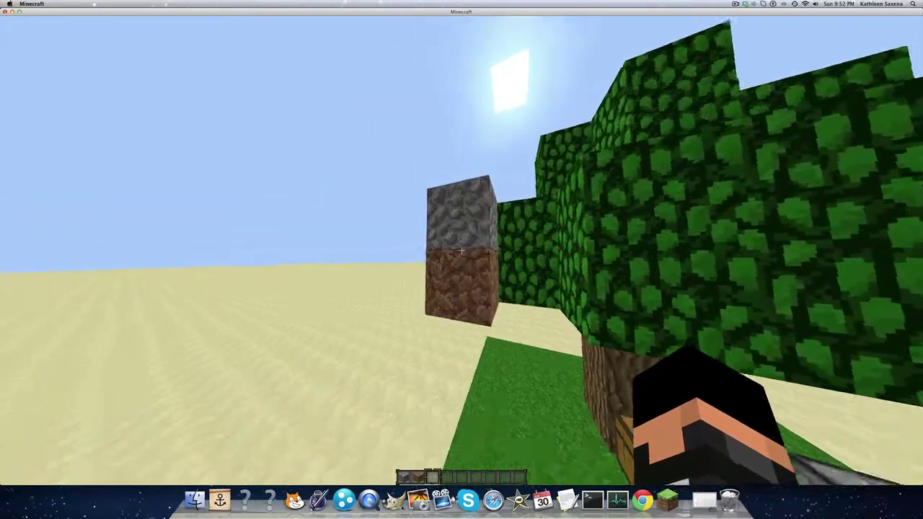
key("a")
key("w")
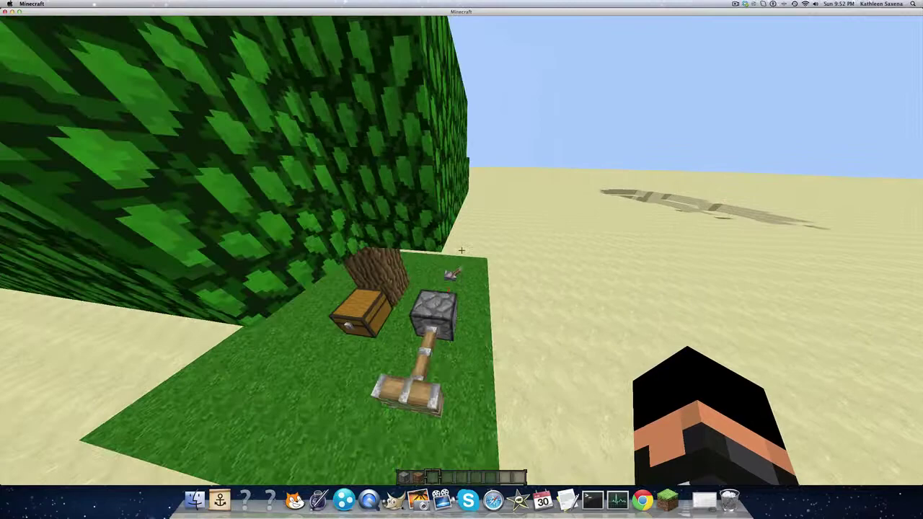
key("s")
key("a")
key("shift")
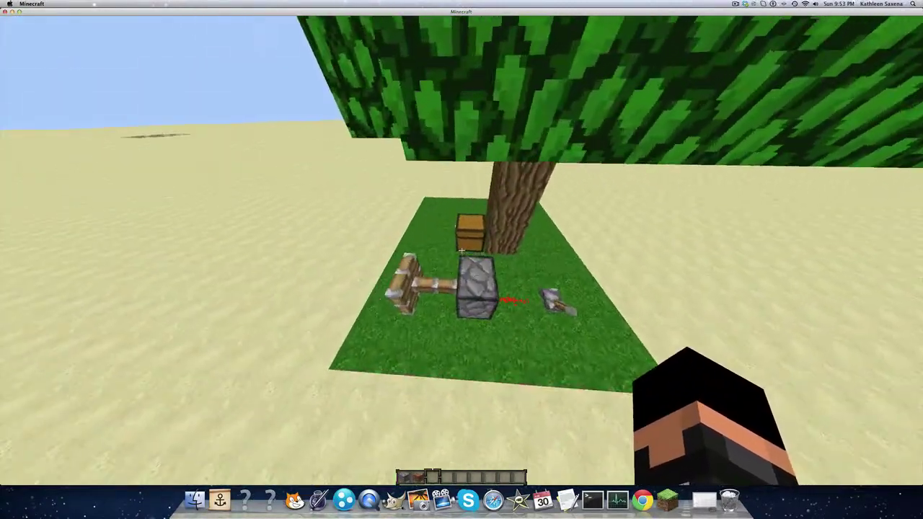
Step: Inspect the contents of the chest at the foot of the tree and view the whole structure from a distance
key("w")
right_click(462, 251)
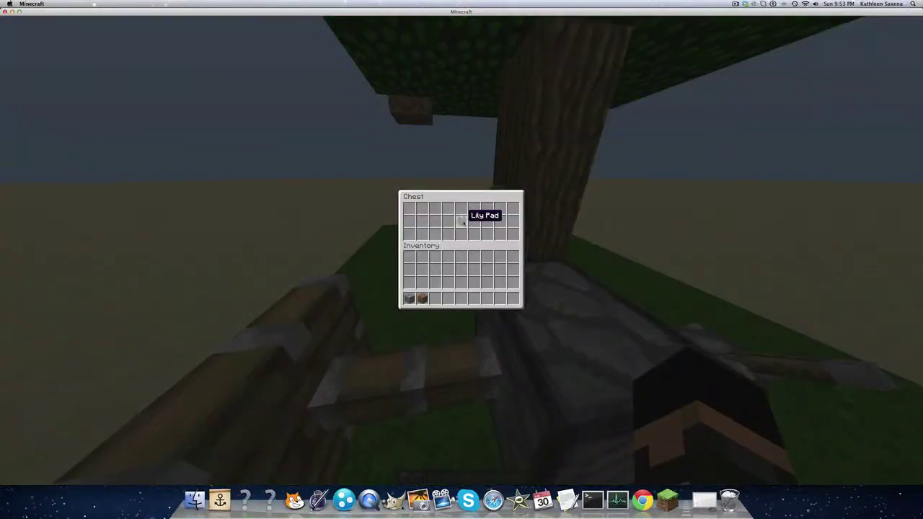
key("Escape")
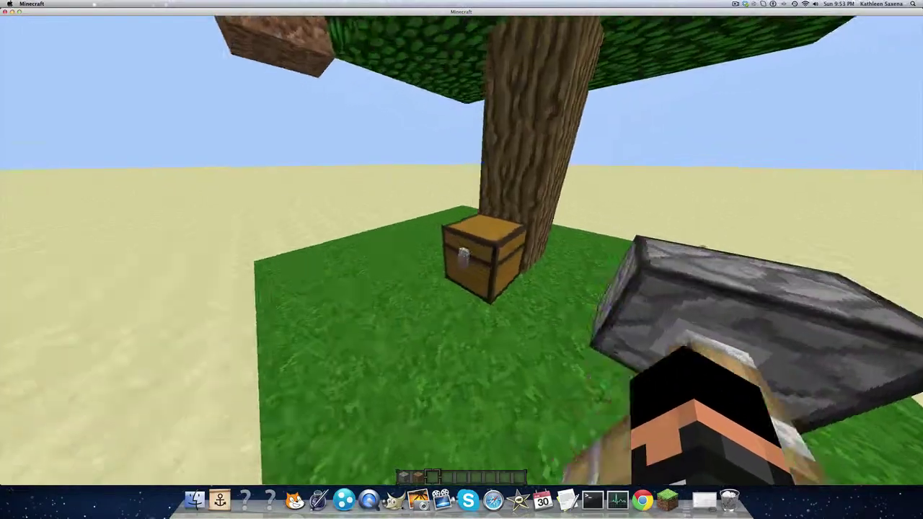
right_click(462, 260)
key("Escape")
key("w")
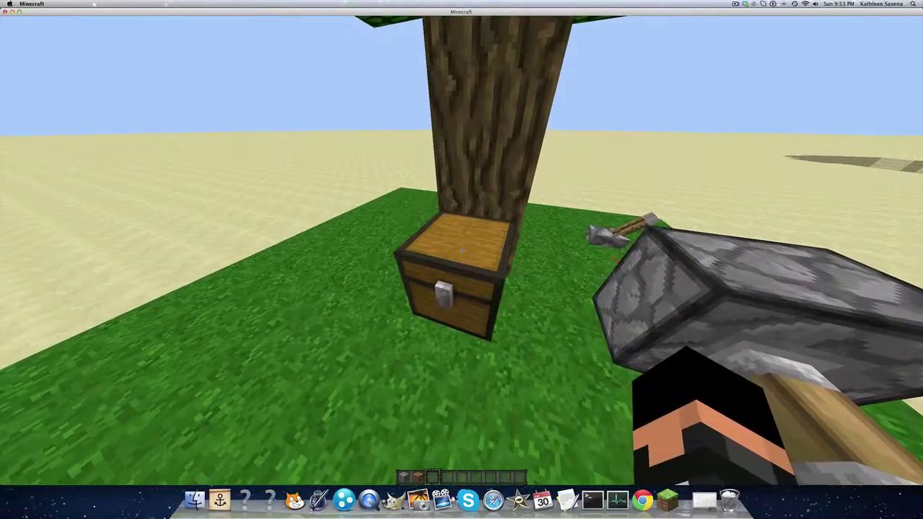
right_click(461, 260)
key("Escape")
key("s")
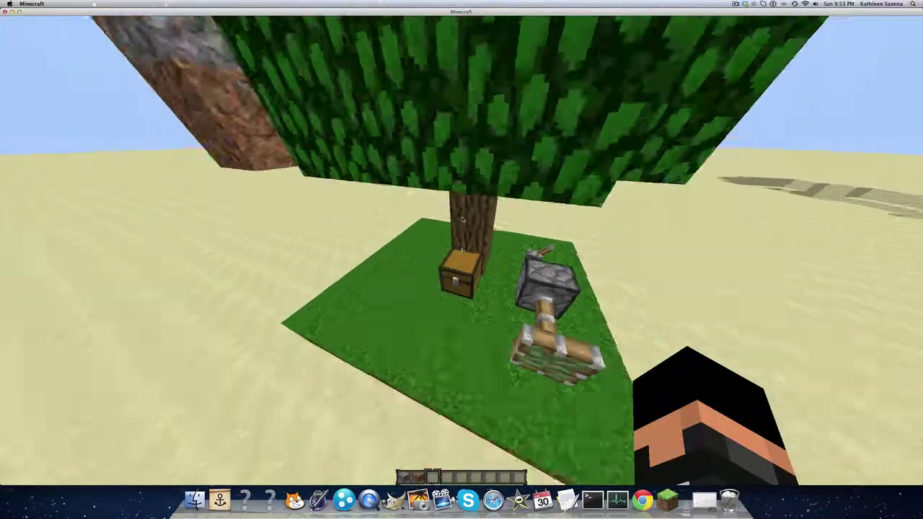
key("s")
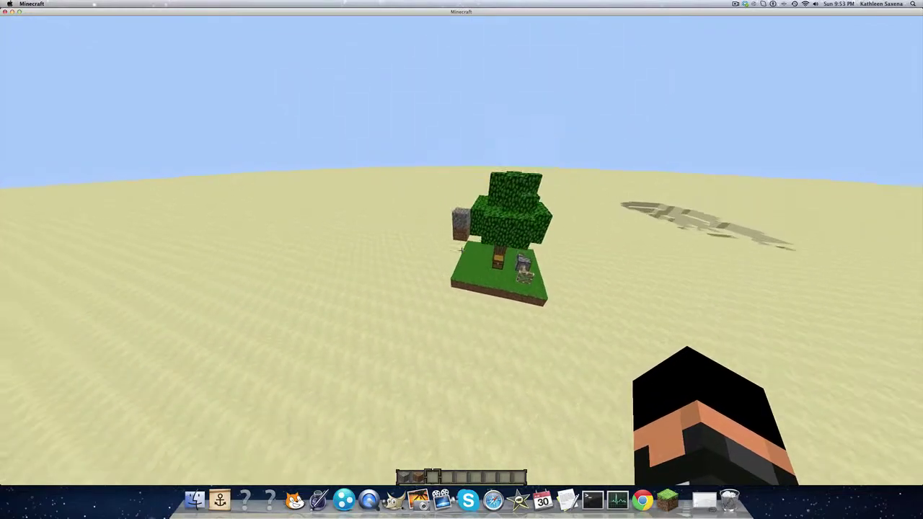
key("s")
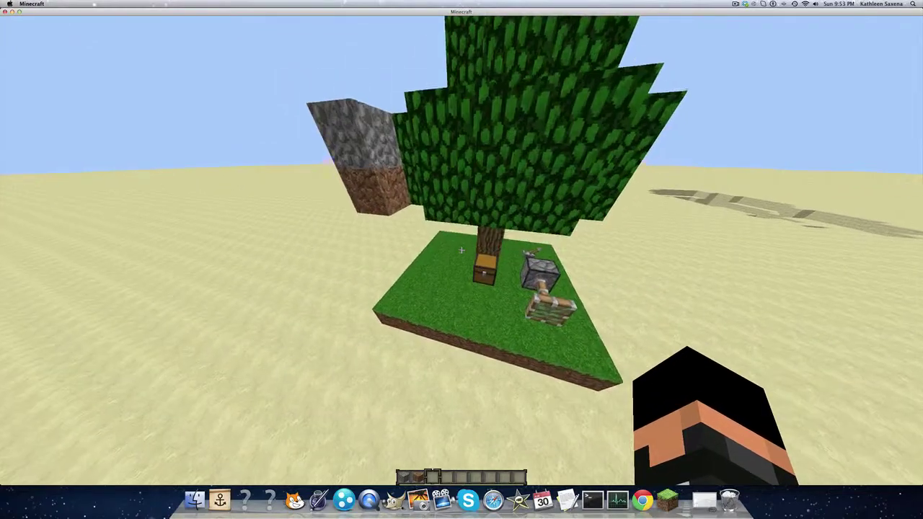
key("s")
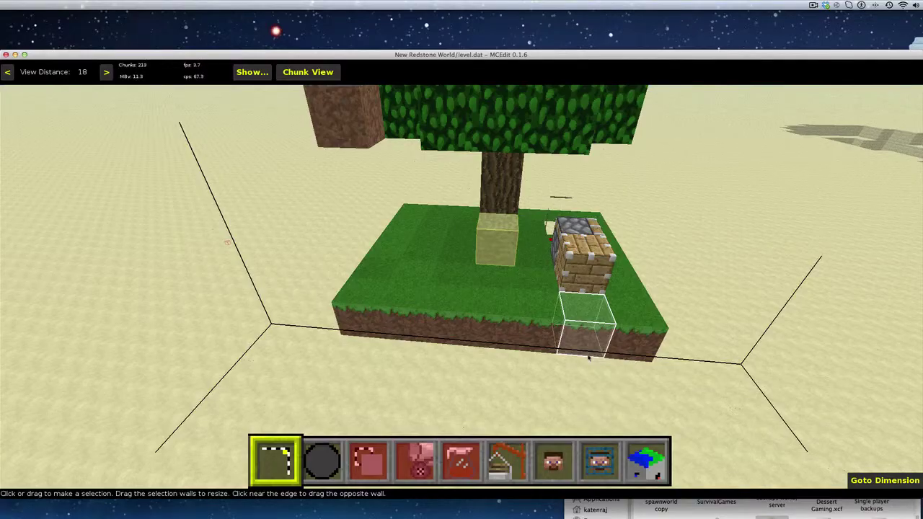
Step: In MCEdit, enclose the whole tree and its grass platform in a selection box of 6W x 7L x 9H
key("s")
key("d")
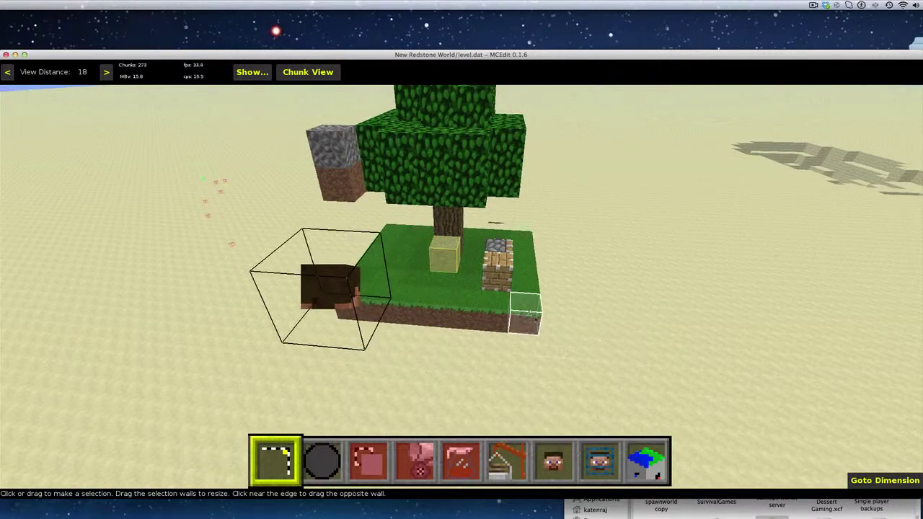
left_click(530, 312)
key("a")
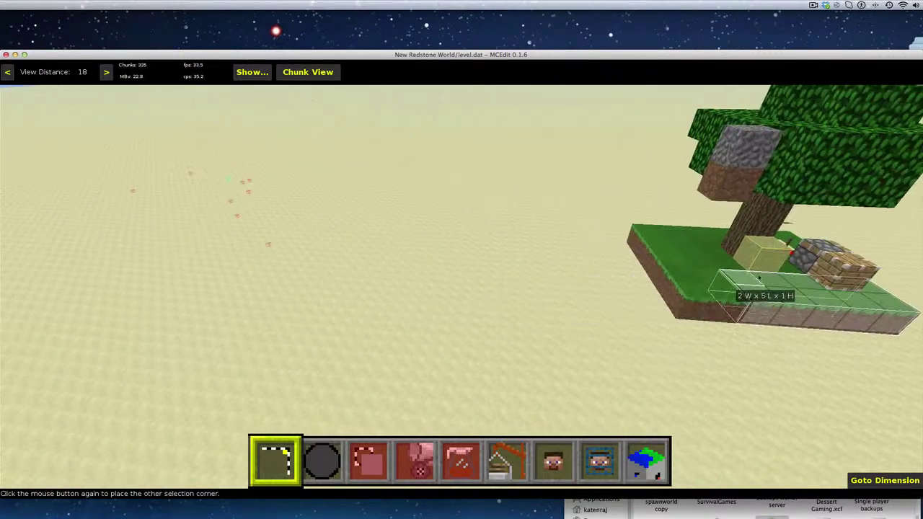
left_click(643, 235)
left_click_drag(677, 255, 637, 102)
key("d")
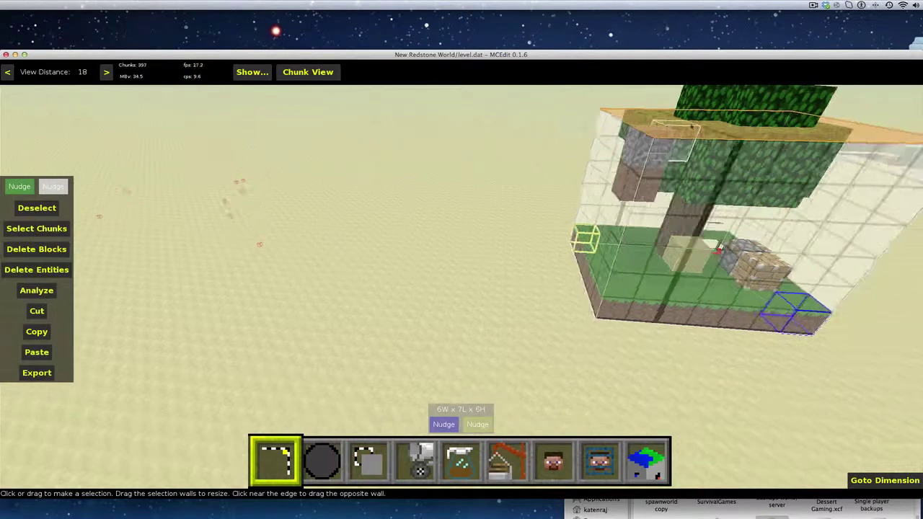
key("s")
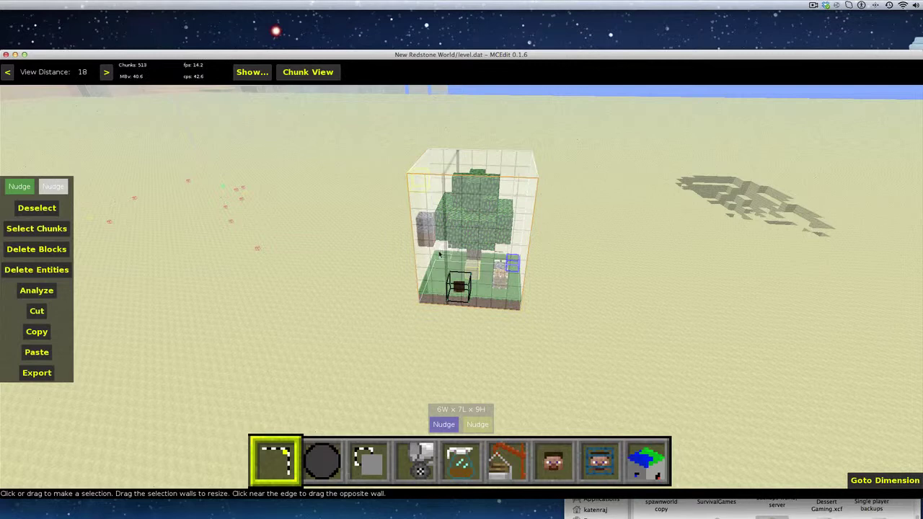
Step: Apply the Structure Spawner v2 filter to the selection with Slowness Factor 4, dx 5, dy 0, dz 0, and both Create Spawner and Create Deleter enabled
key("w")
left_click(458, 468)
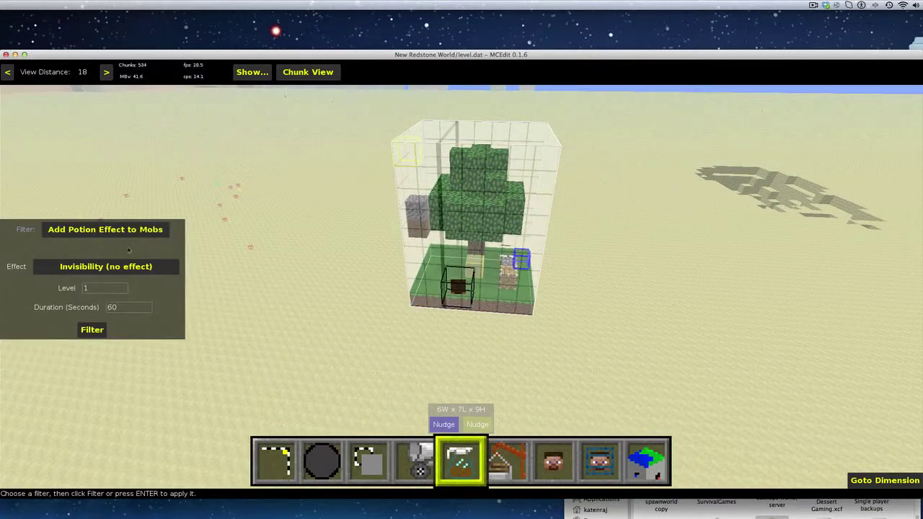
left_click(131, 231)
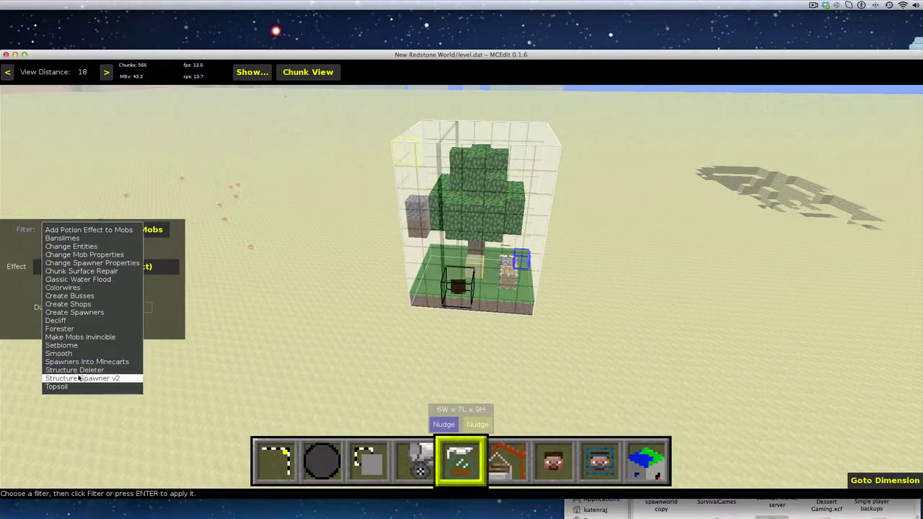
left_click(80, 378)
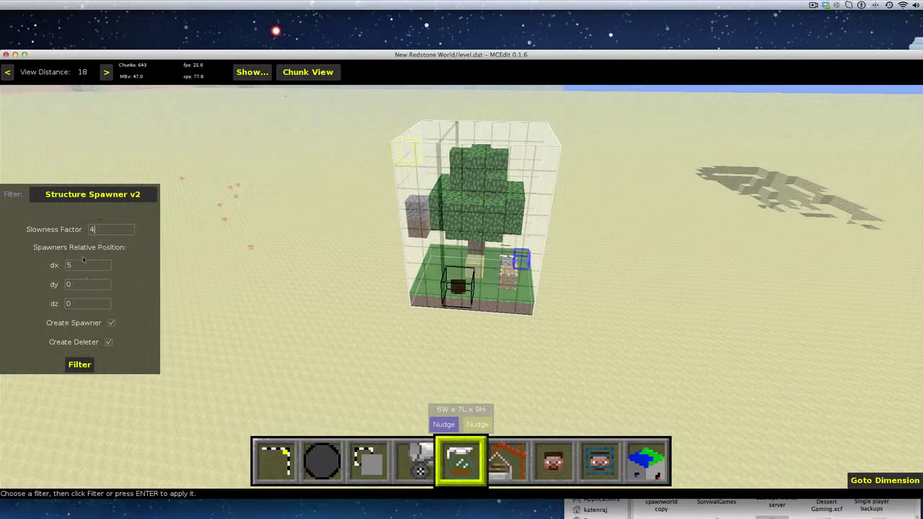
left_click(80, 365)
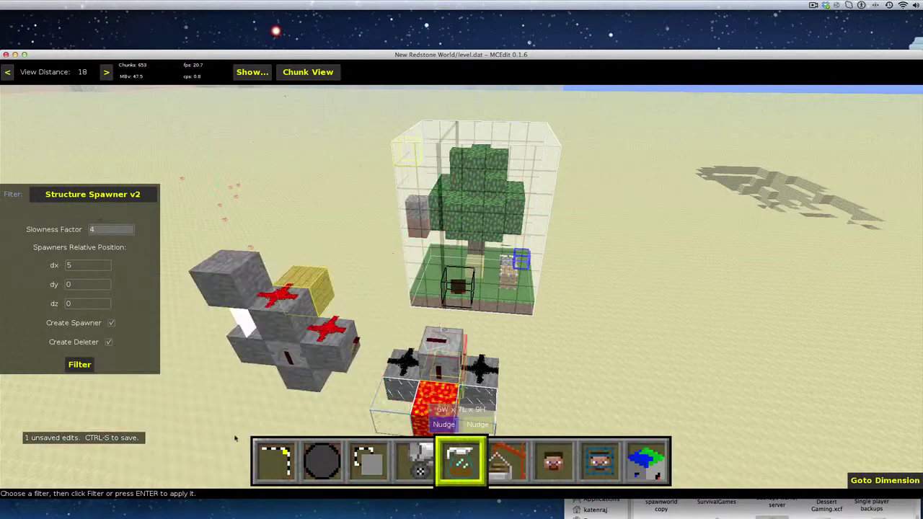
Step: Examine the generated machines beside the selected tree from several distances and angles
key("s")
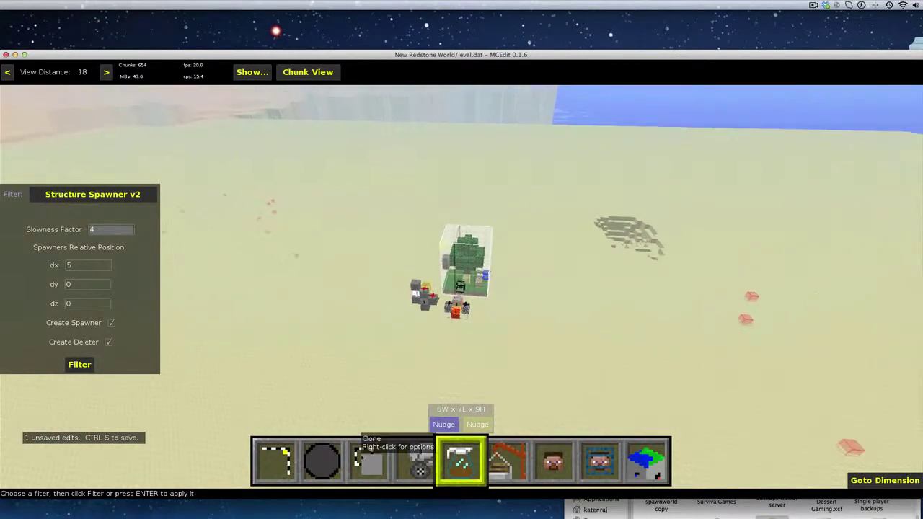
key("w")
key("w")
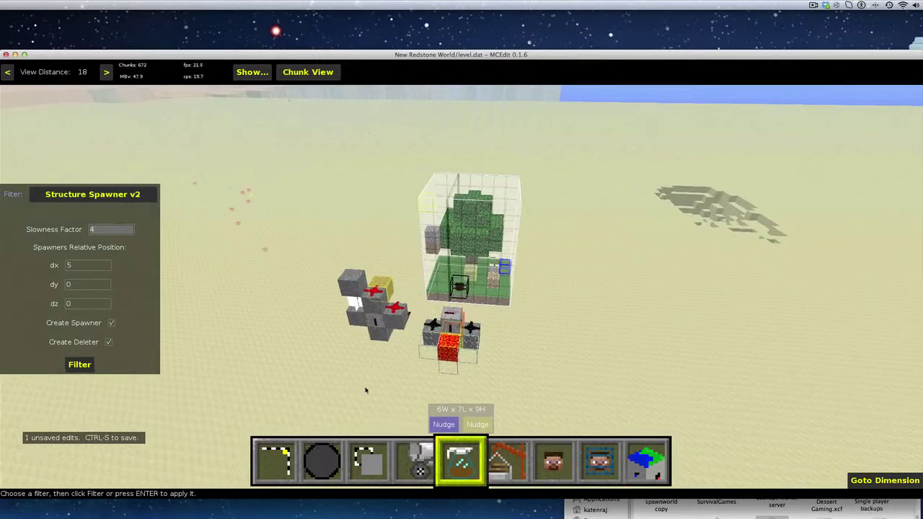
key("s")
key("d")
key("w")
key("a")
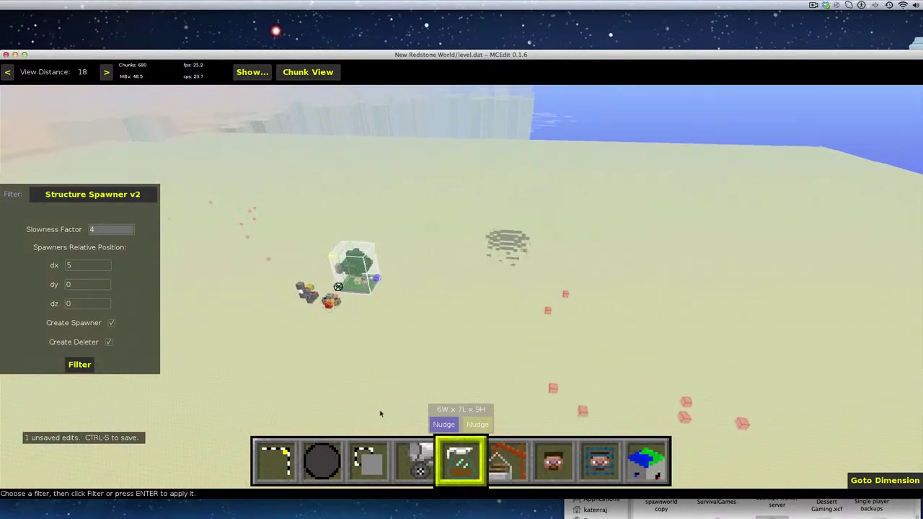
key("w")
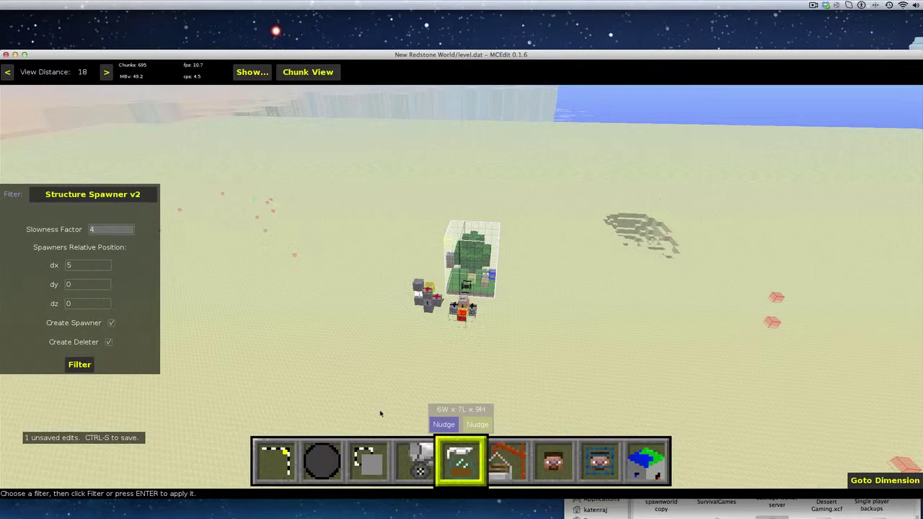
Step: Save the edited world and switch to Minecraft to resume the paused game
key("ctrl+s")
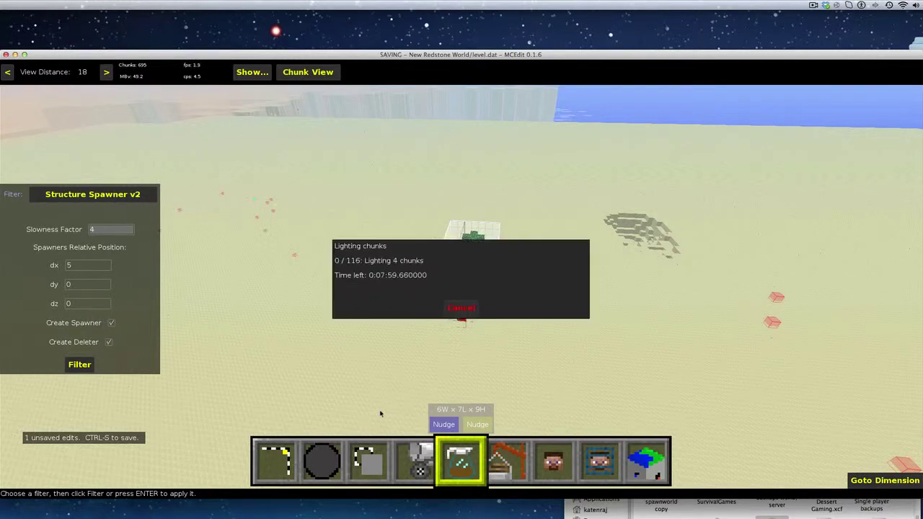
key("w")
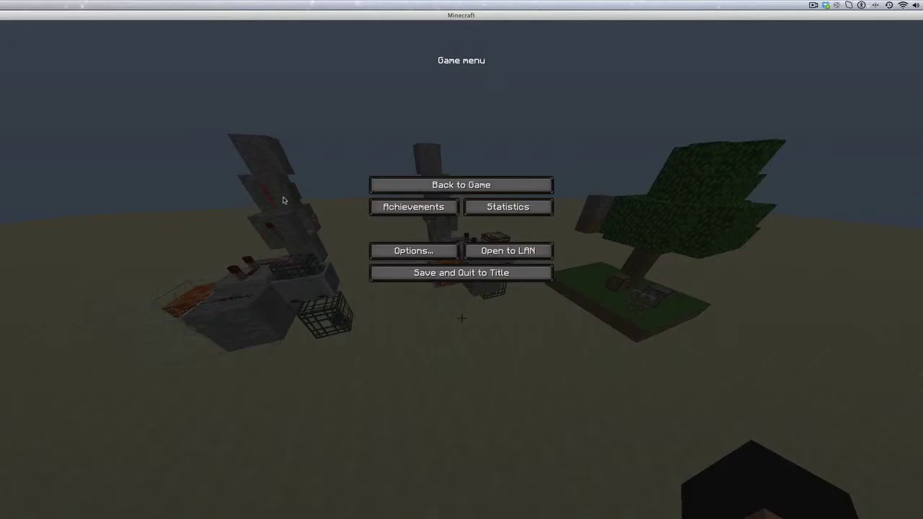
left_click(480, 186)
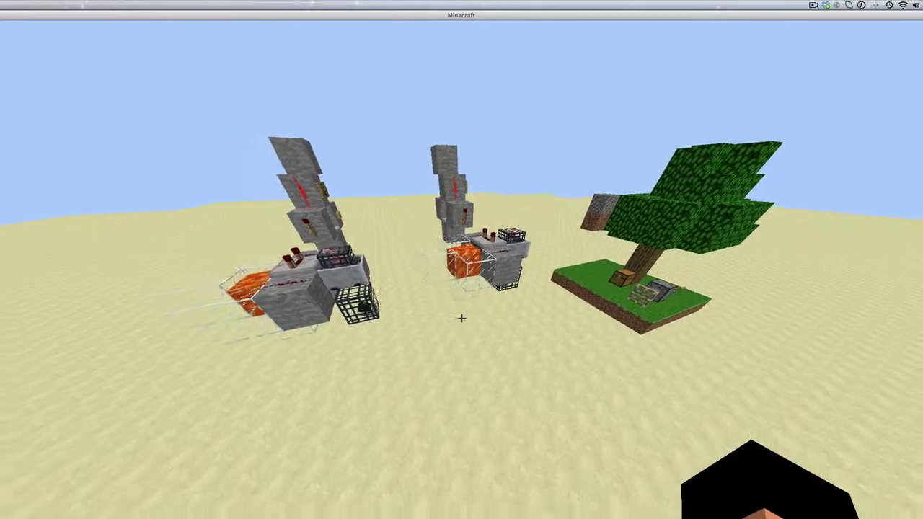
Step: Fly past the generated redstone machines next to the tree and read the sign on the Delete machine
key("w")
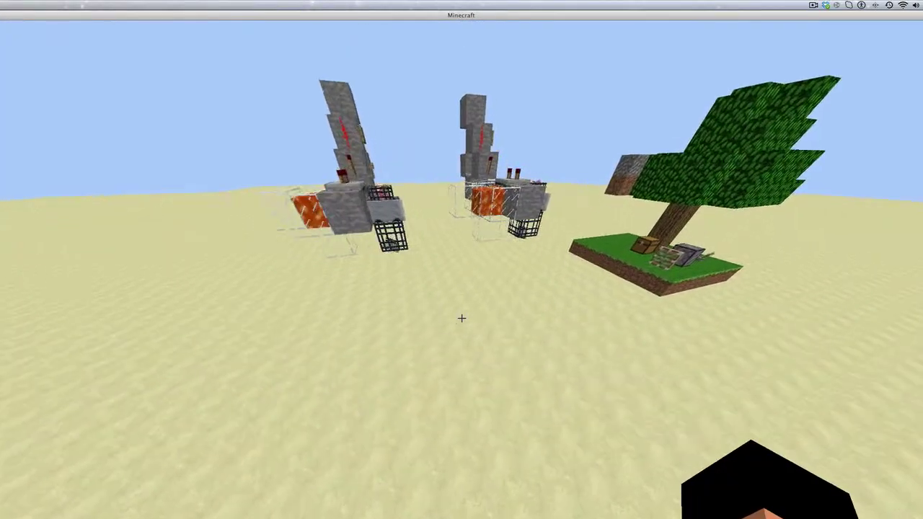
key("space")
key("w")
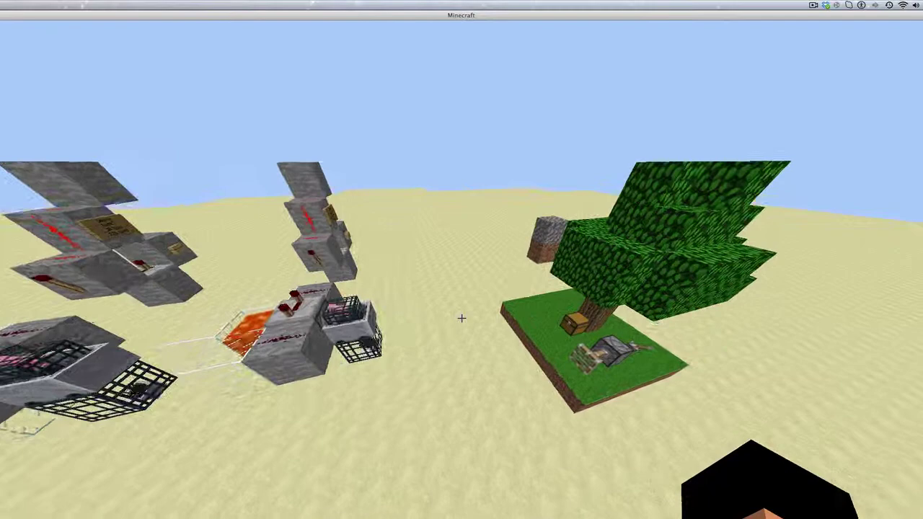
key("w")
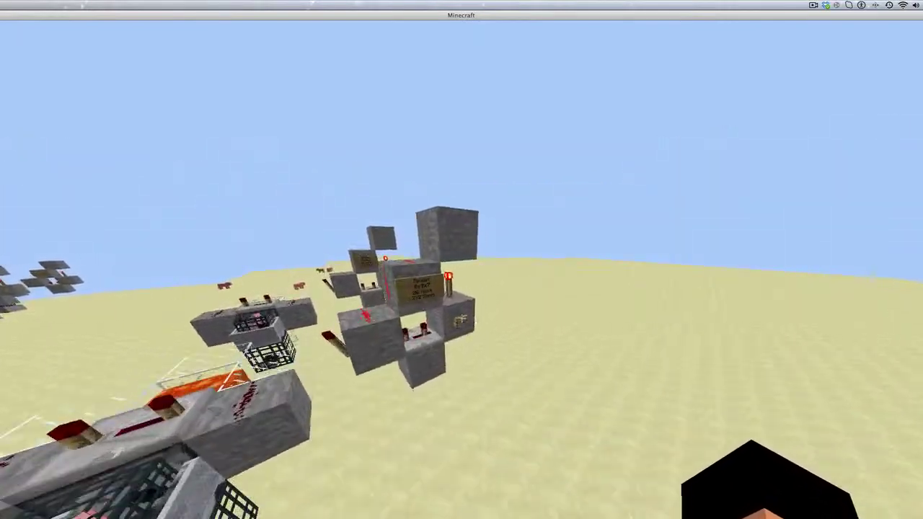
key("w")
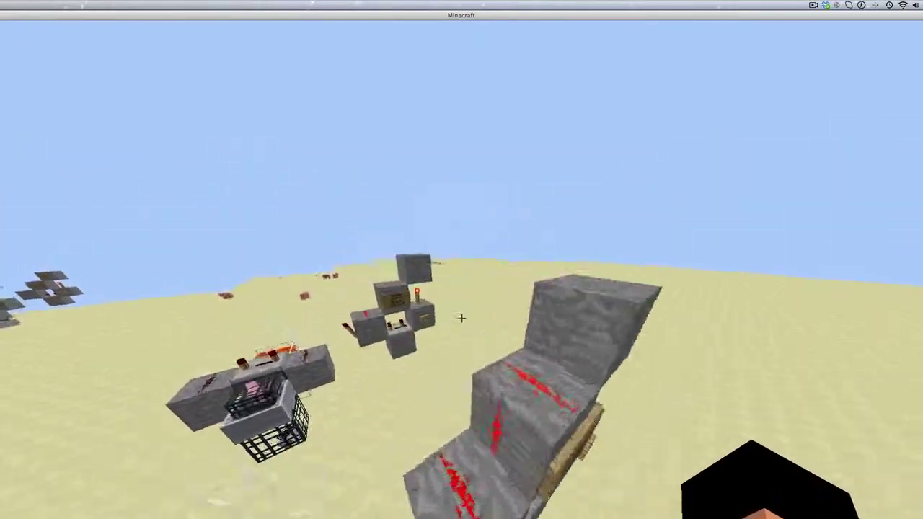
key("s")
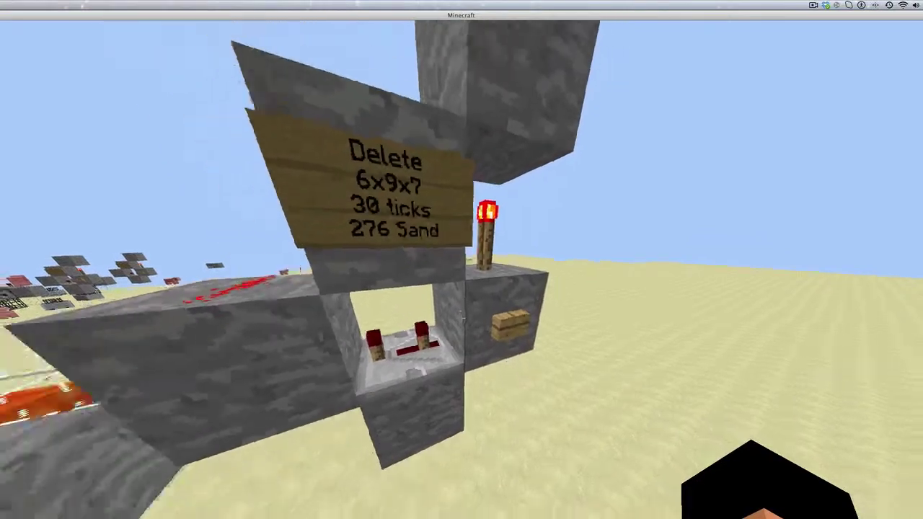
Step: Fly to the tree and take the lily pad out of the chest at the base of its trunk
key("d")
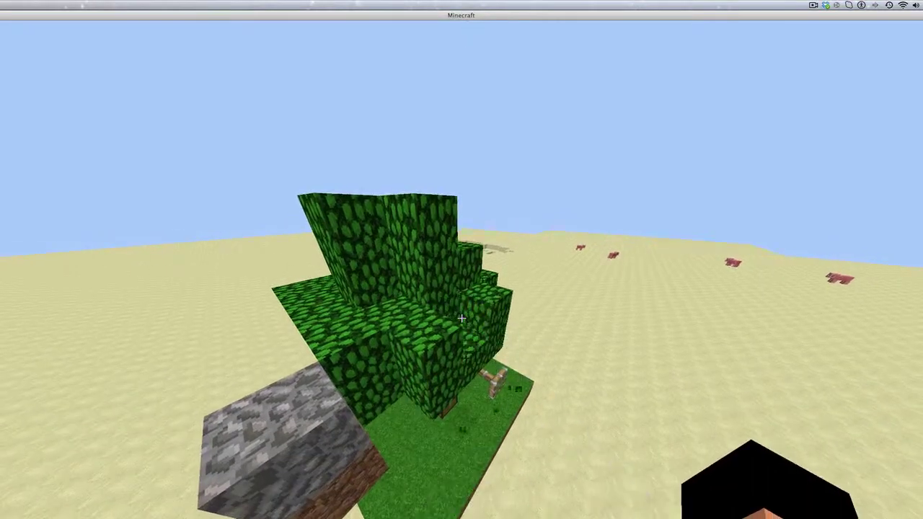
key("w")
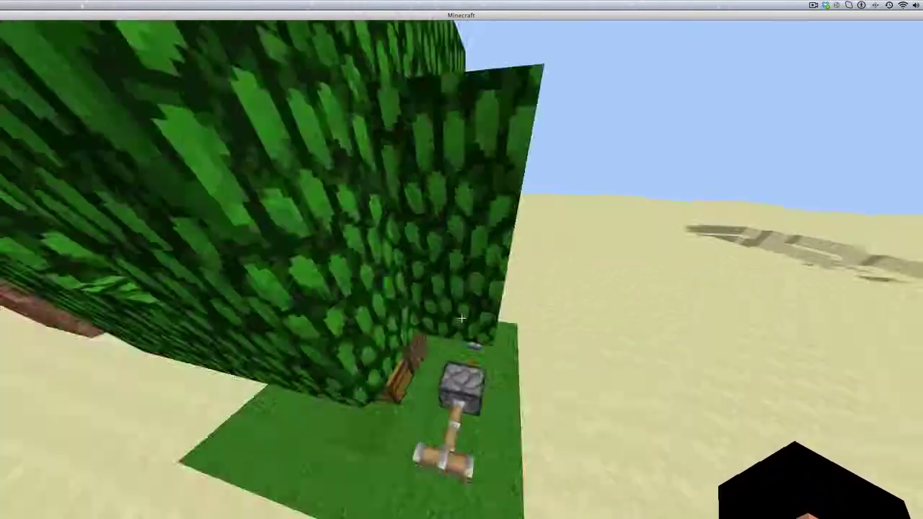
key("s")
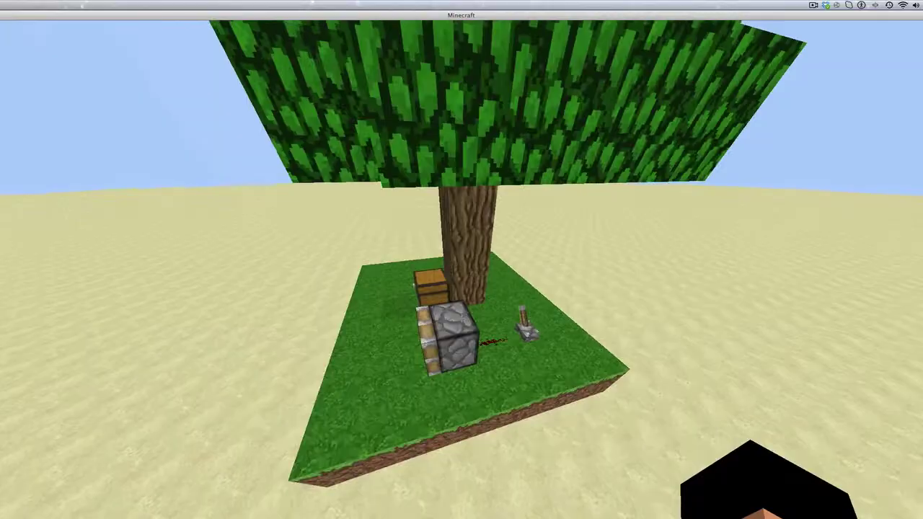
key("w")
right_click(462, 318)
left_click(464, 276, "shift")
key("e")
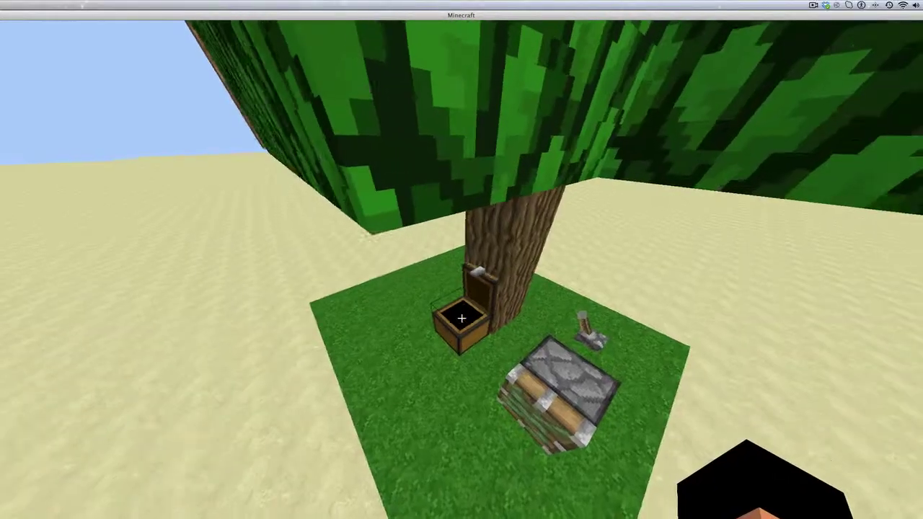
Step: Break the dirt block beneath the floating cobblestone block beside the tree
key("s")
key("w")
left_click(461, 318)
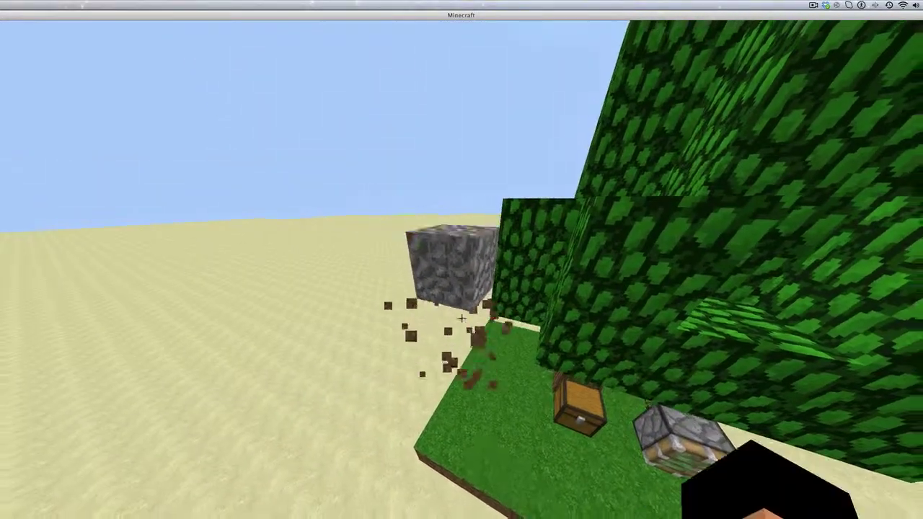
Step: Fly back to the Delete machine, activate its wooden button and watch the tree structure being removed
key("s")
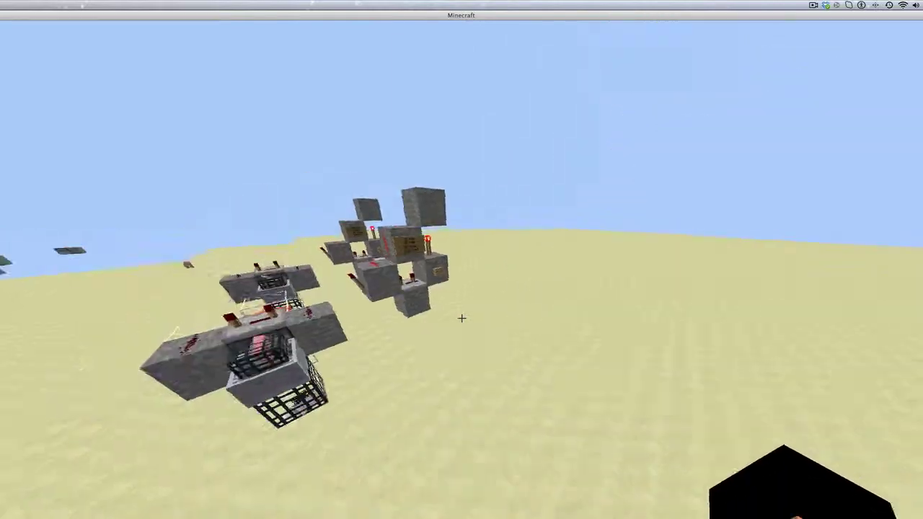
key("w")
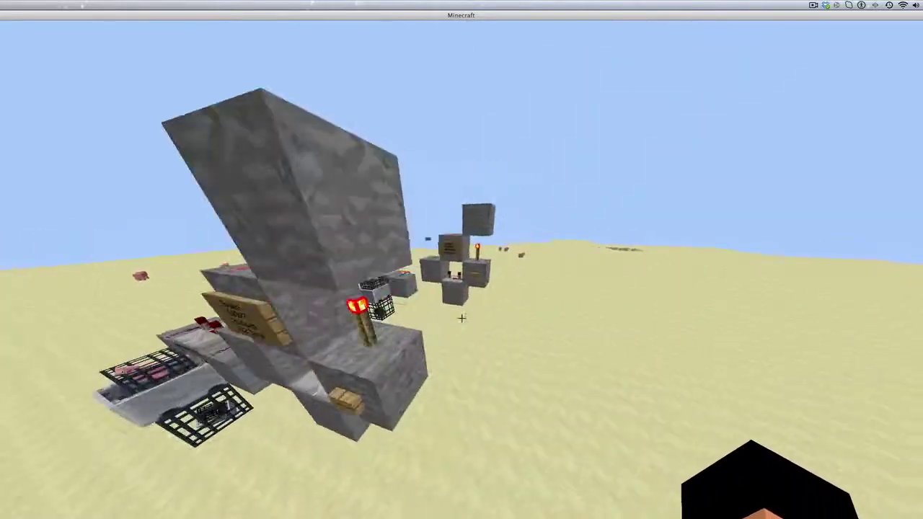
key("w")
right_click(461, 318)
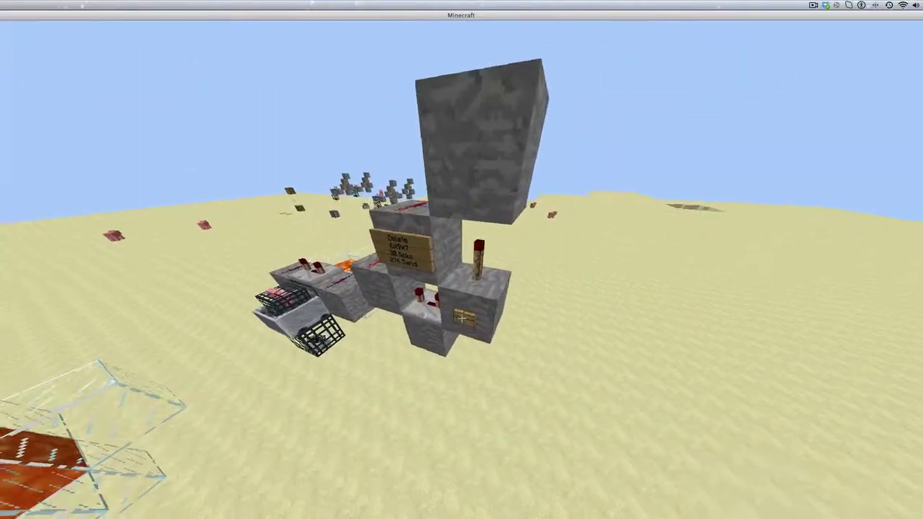
key("s")
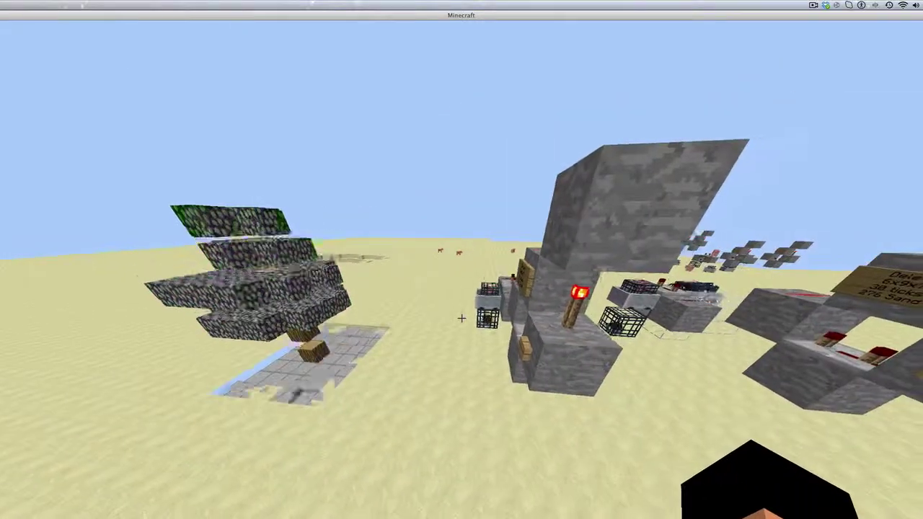
key("a")
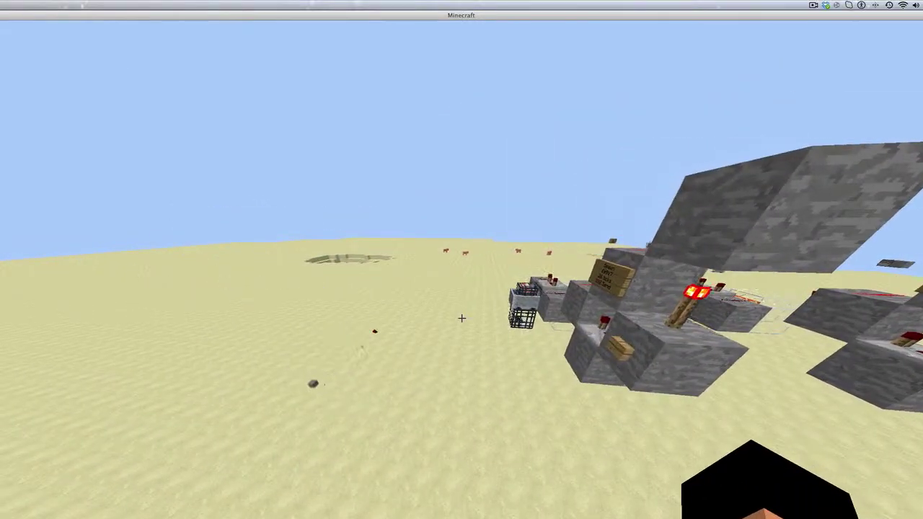
key("d")
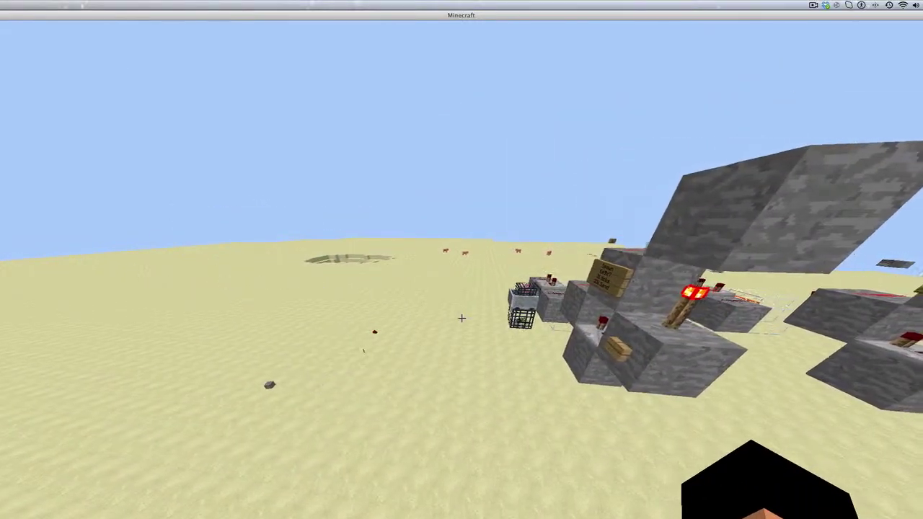
Step: Activate the wooden button on the Spawn machine and watch the tree structure being rebuilt
key("w")
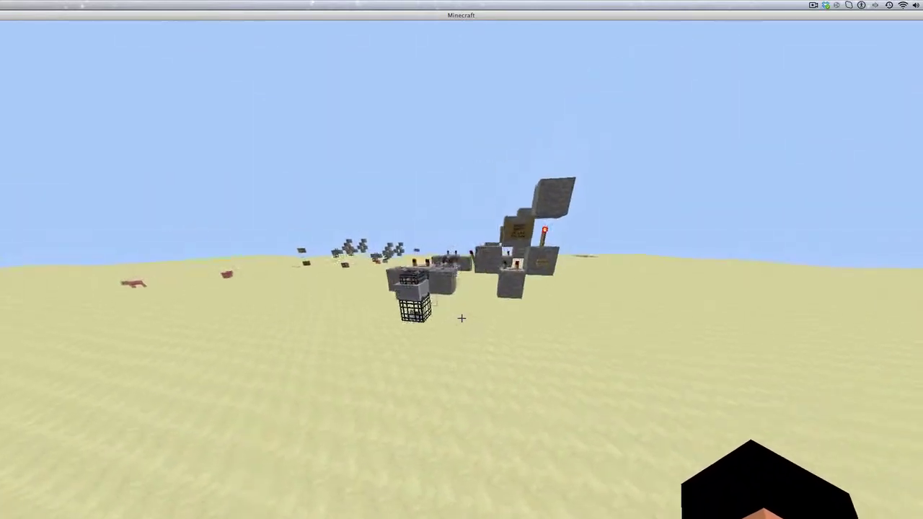
key("w")
key("w")
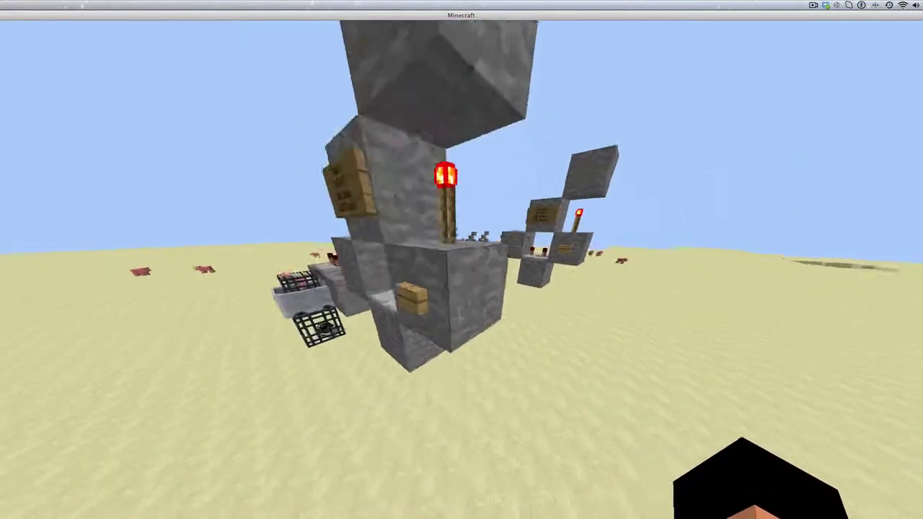
key("s")
right_click(461, 317)
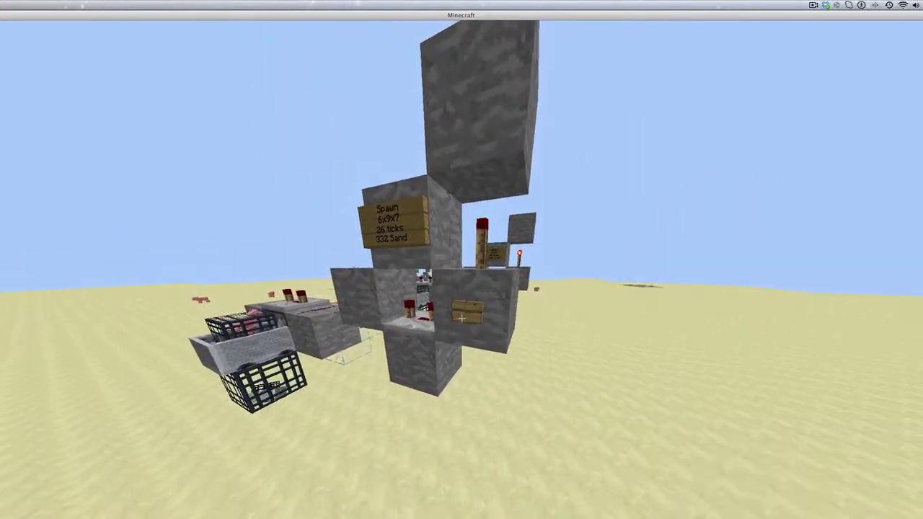
key("d")
key("s")
key("w")
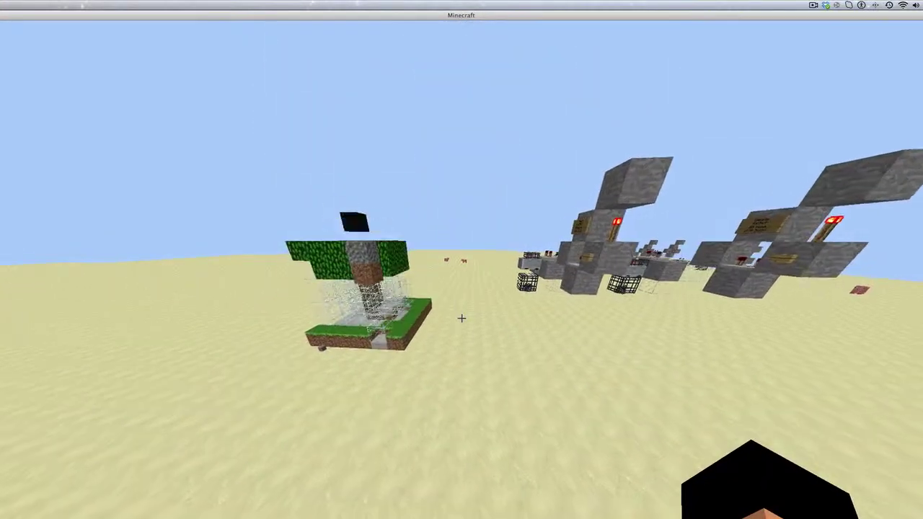
key("w")
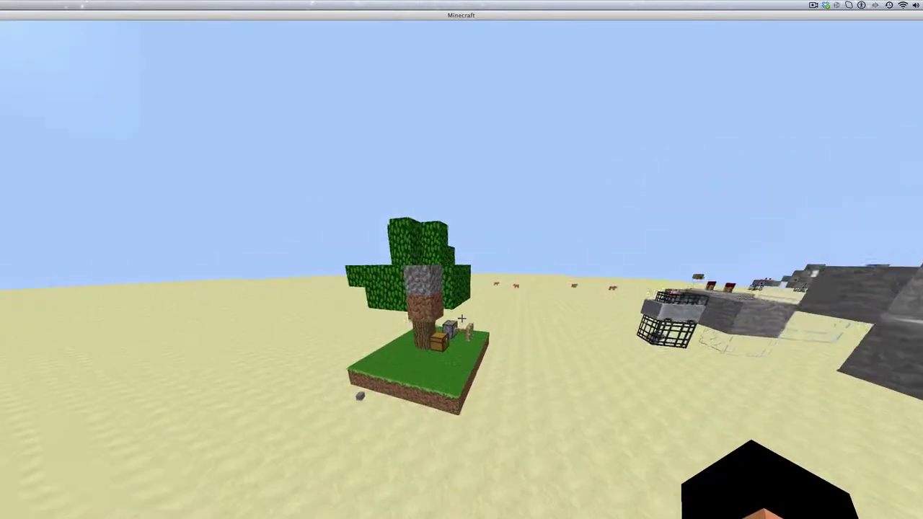
Step: Open the chest under the respawned tree, check its contents, close it and back away
key("w")
right_click(462, 317)
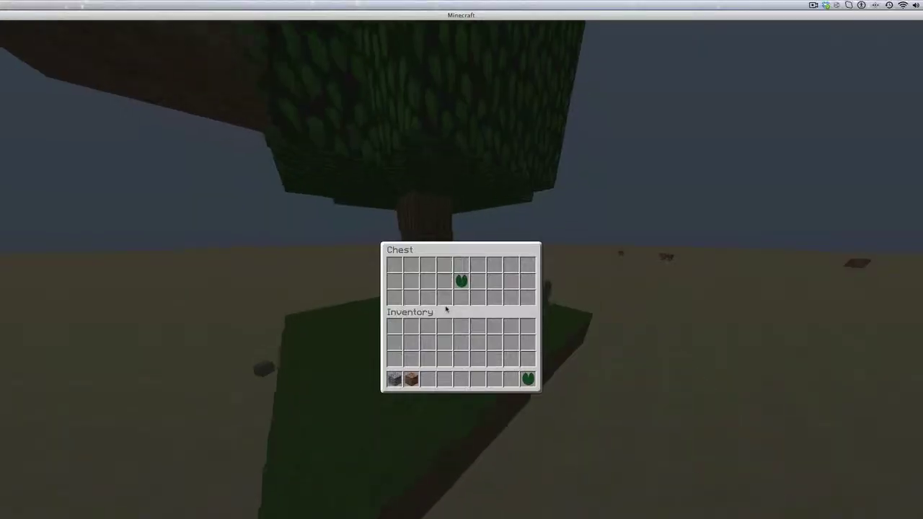
key("e")
key("s")
key("space")
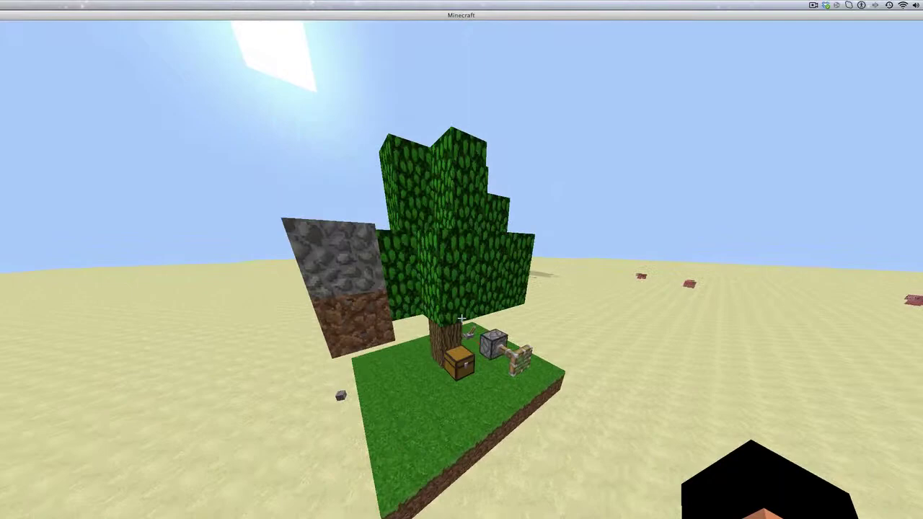
Step: Examine the respawned tree and the two redstone machines from above and from several angles
key("w")
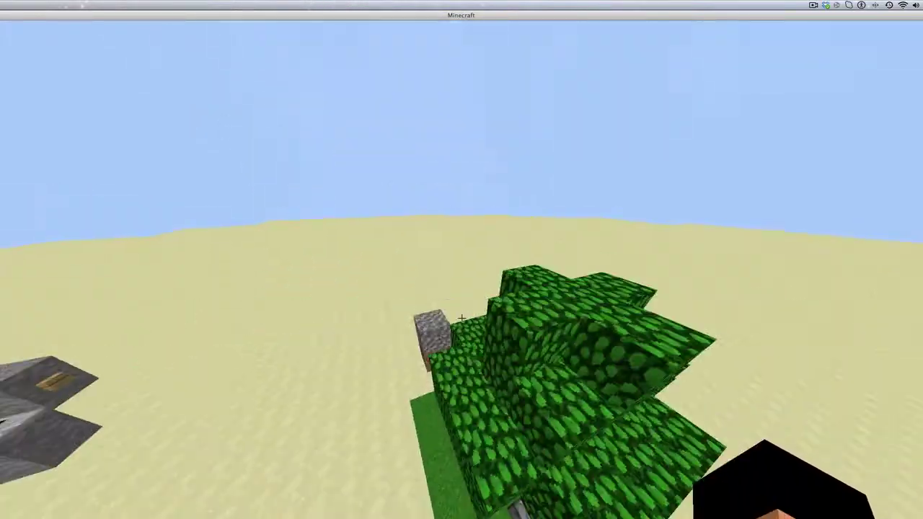
key("s")
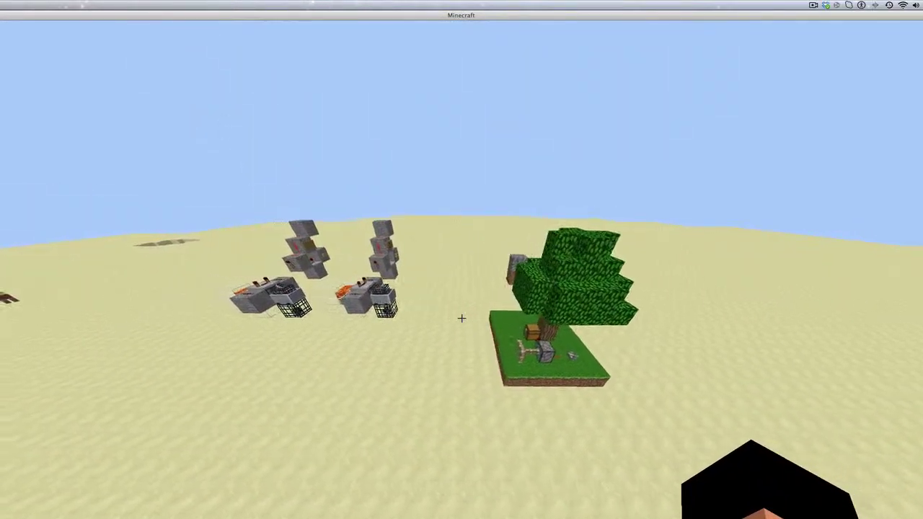
key("w")
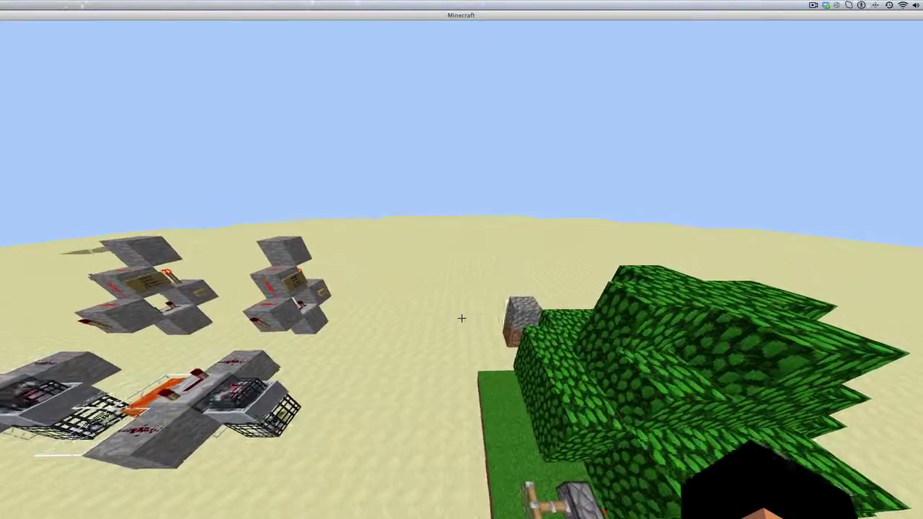
key("w")
key("a")
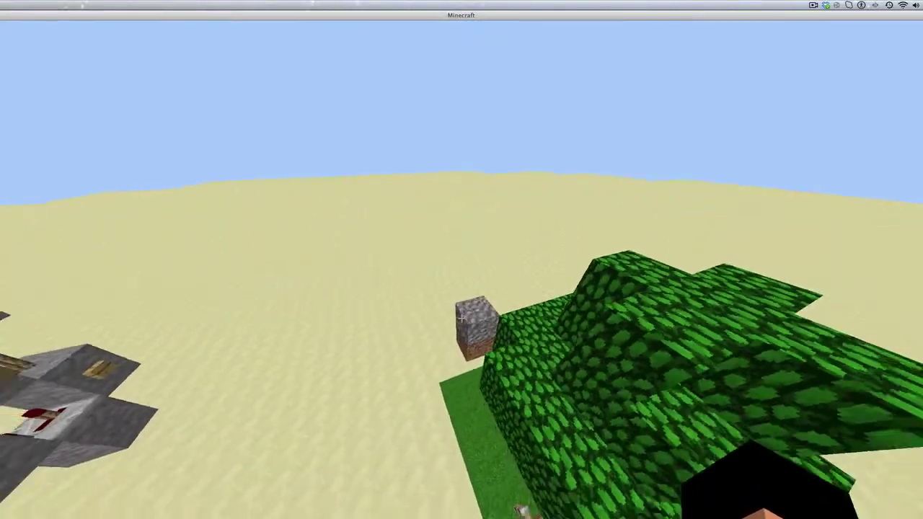
key("s")
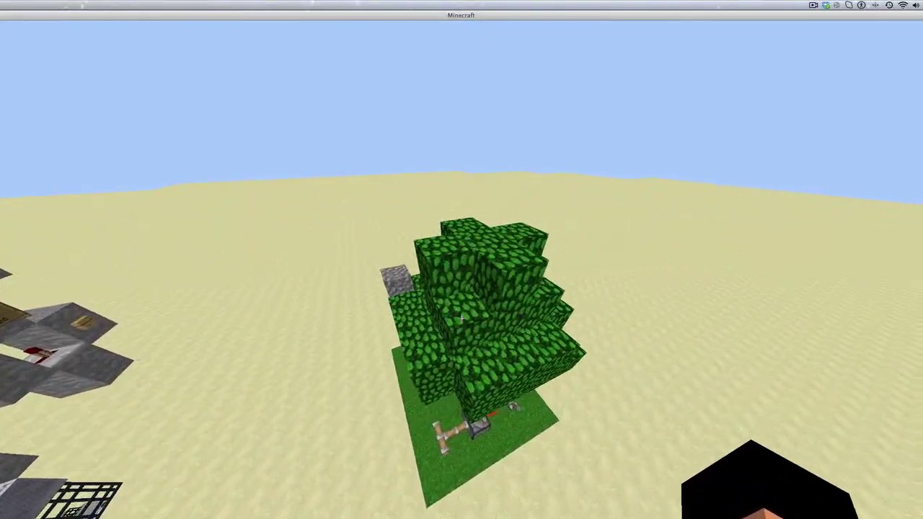
key("w")
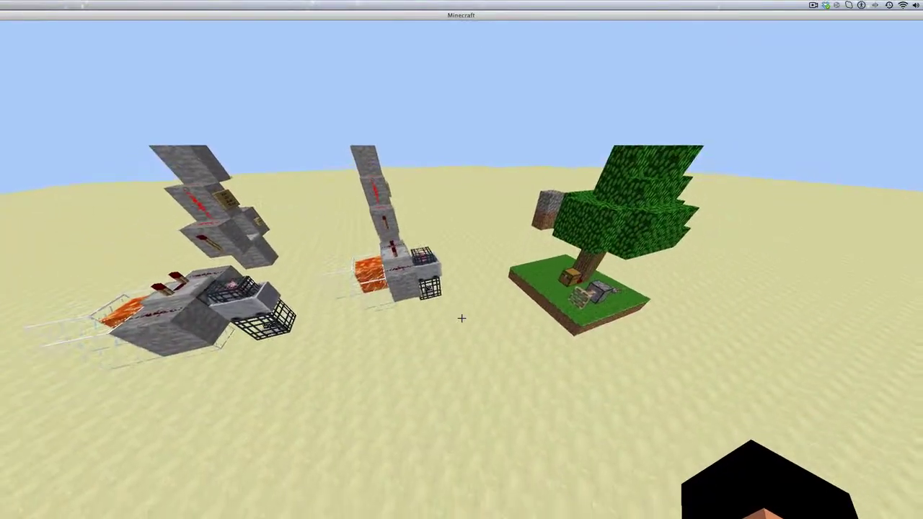
key("space")
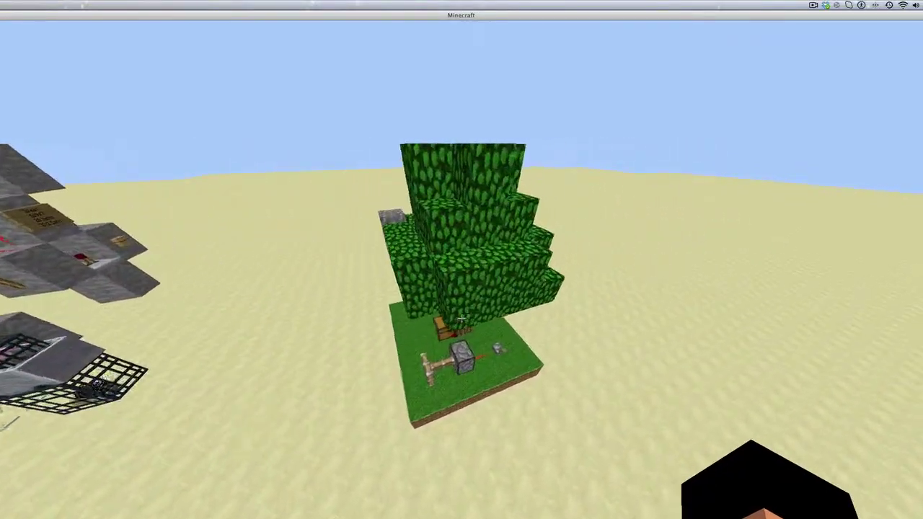
key("s")
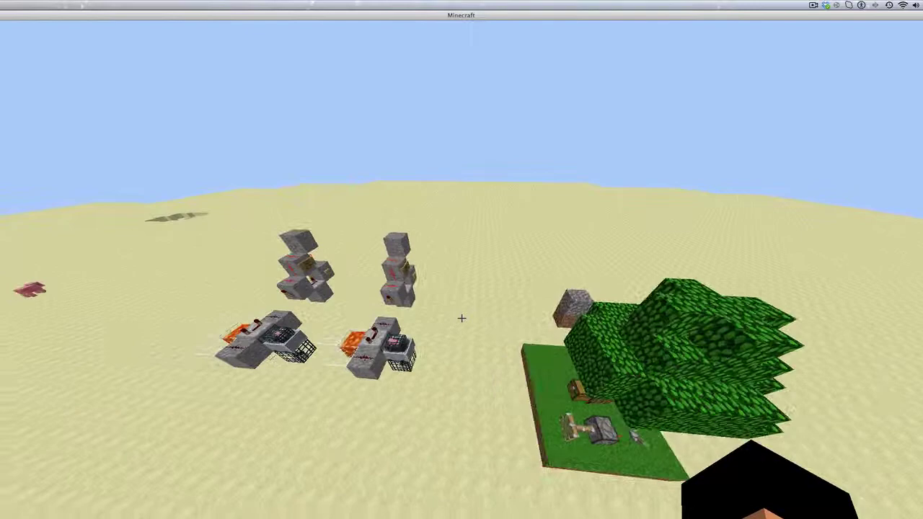
key("a")
key("shift")
key("w")
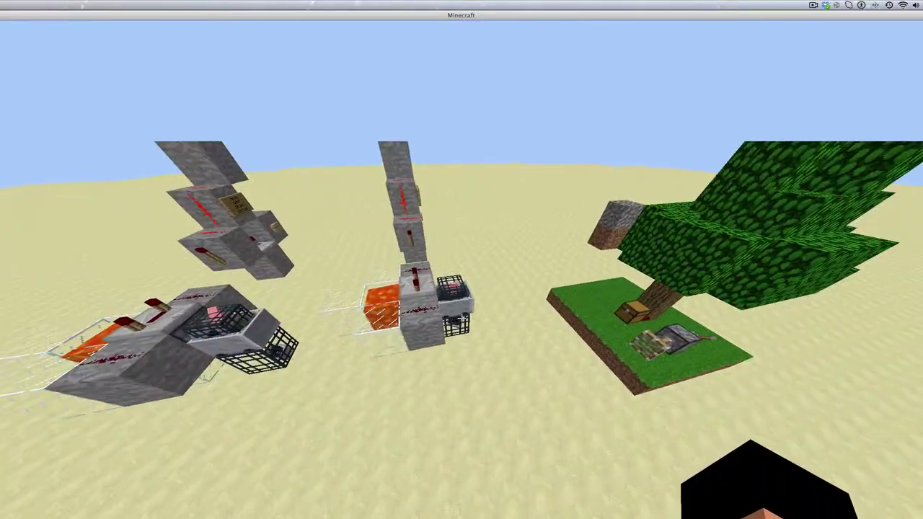
key("d")
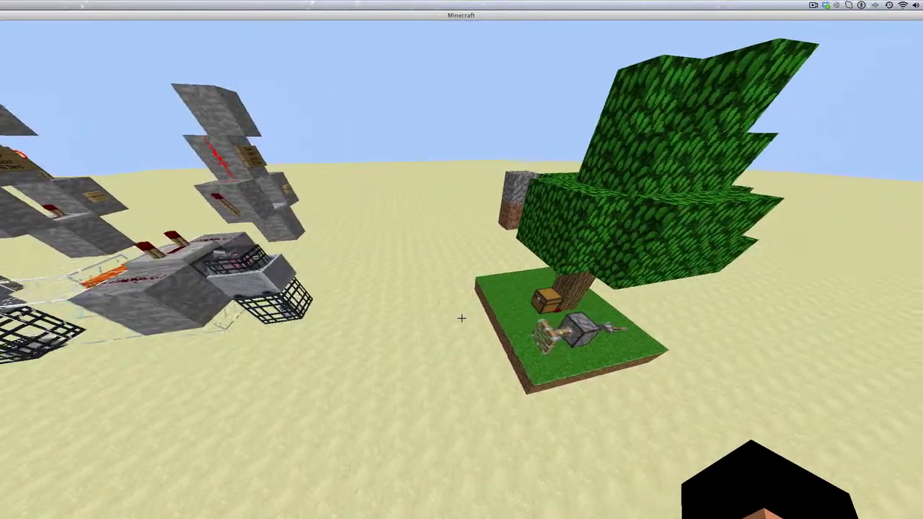
key("s")
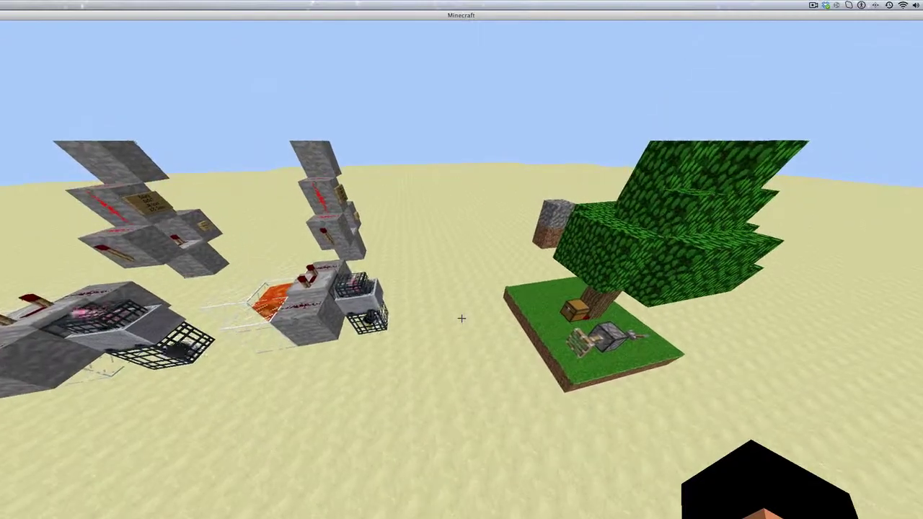
key("s")
key("a")
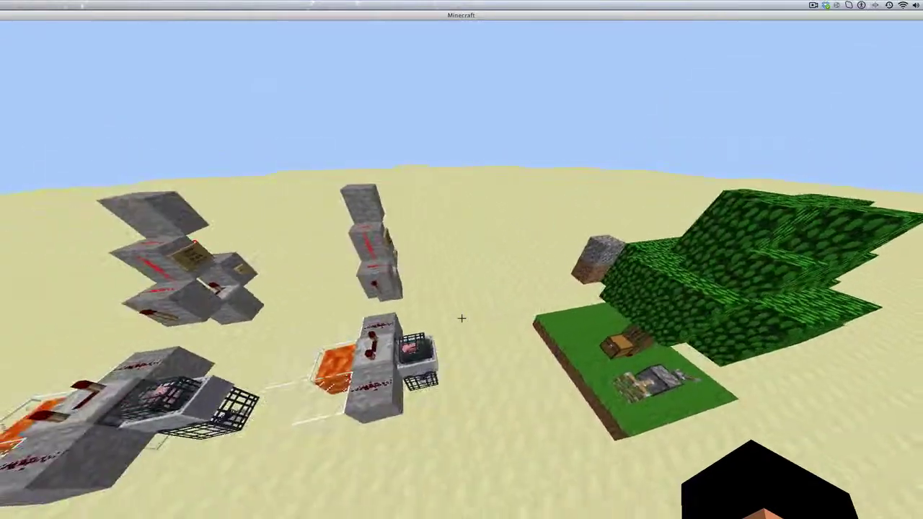
key("w")
key("a")
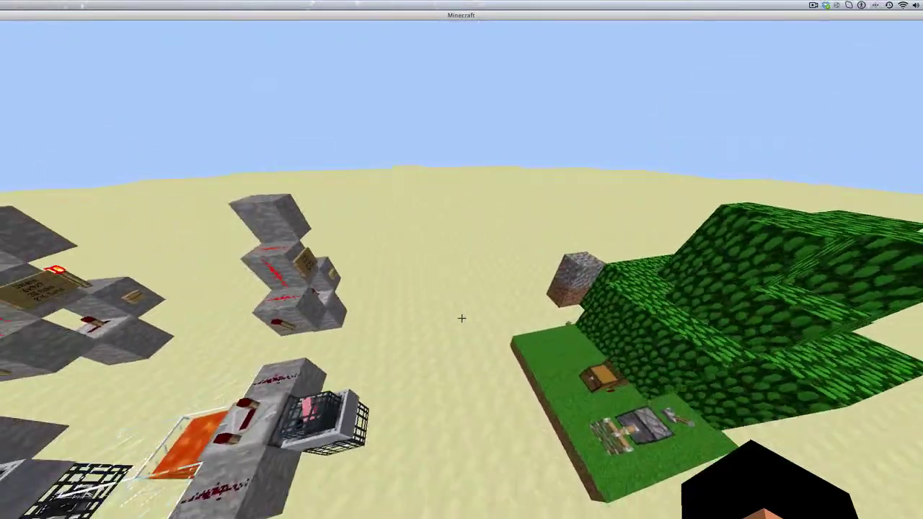